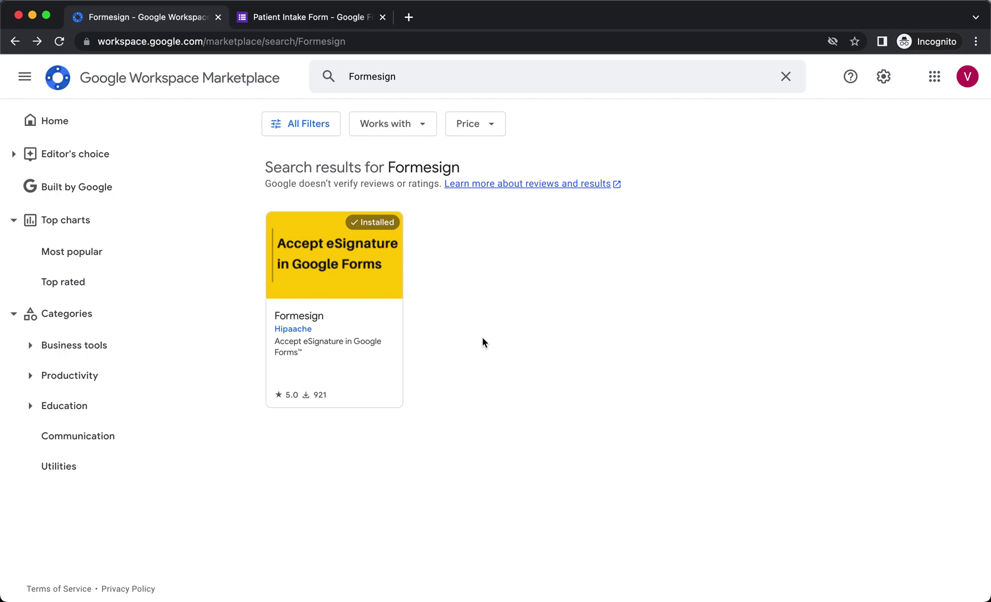
# Open the Formesign listing to confirm it shows Uninstall, then return to the Patient Intake Form
pyautogui.click(384, 282)
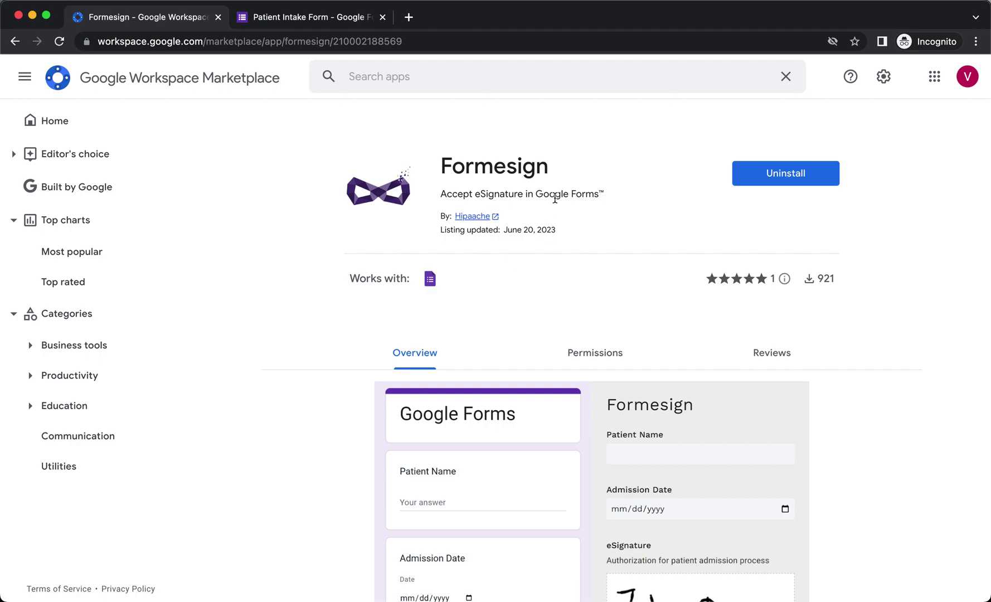
pyautogui.hotkey('ctrl', 'Tab')
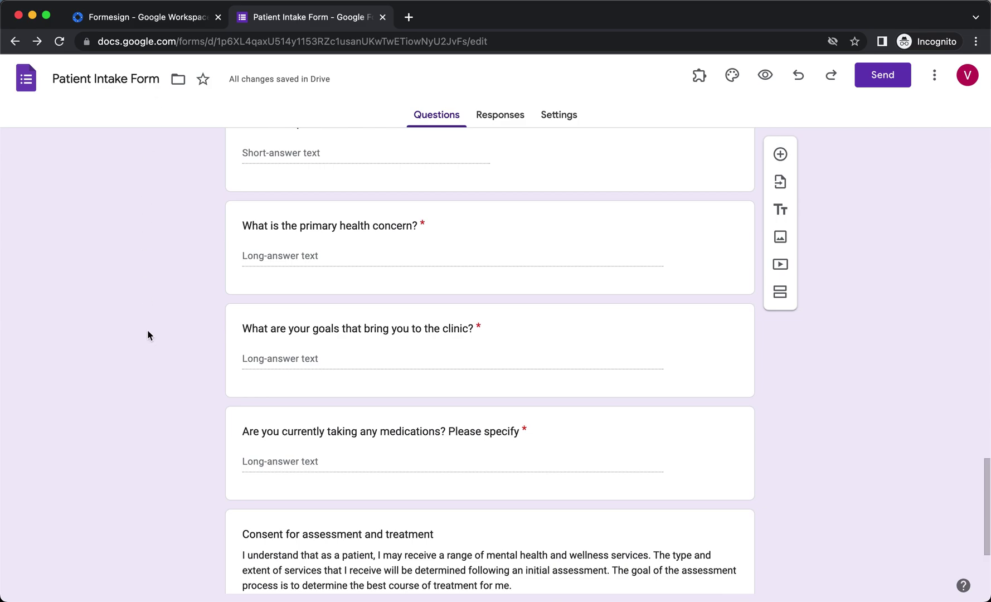
pyautogui.scroll(-2, 148, 332)
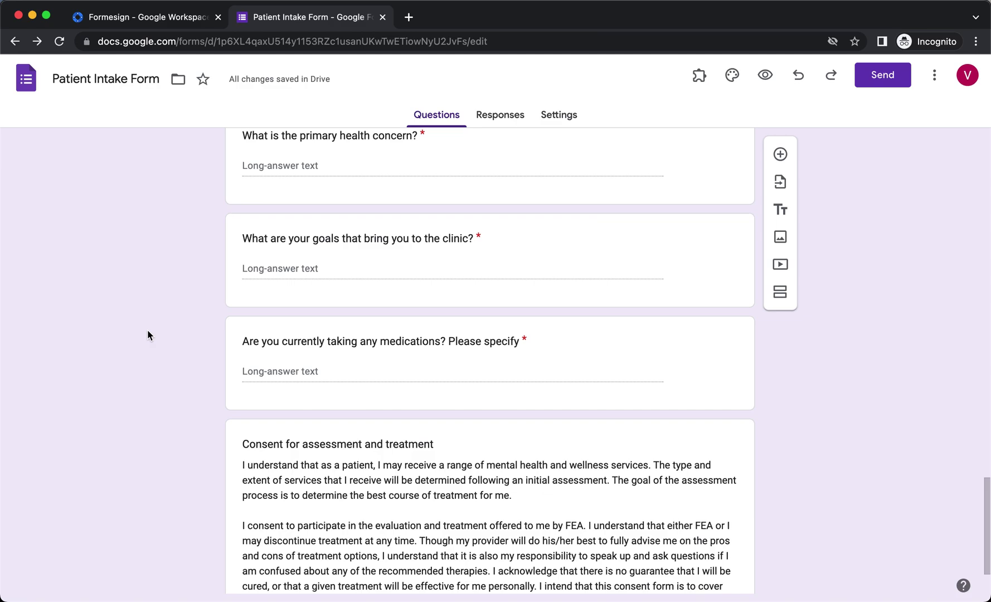
pyautogui.scroll(-2, 147, 331)
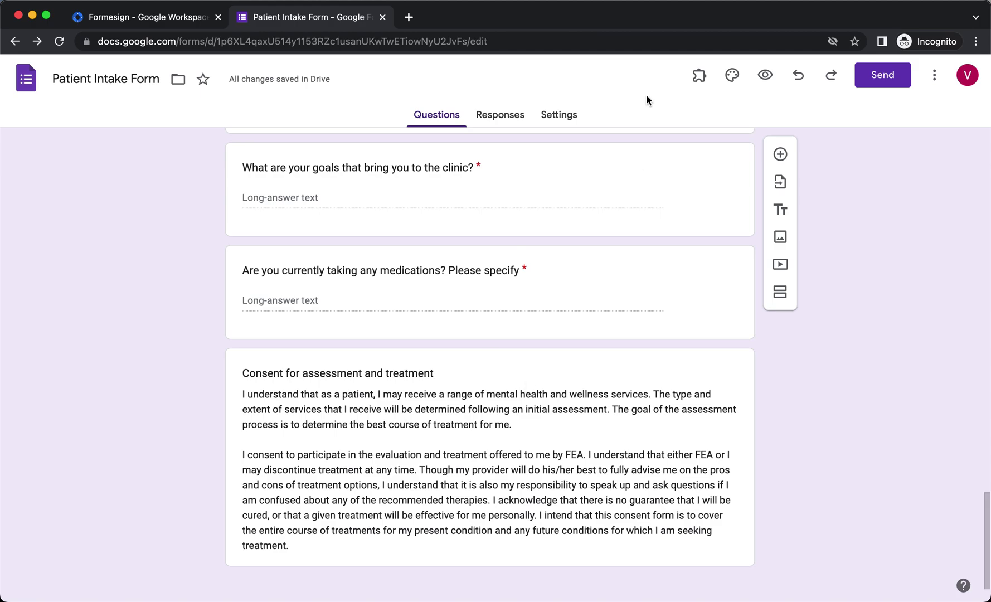
# Run Formesign's Configure form with 'Enable esignature before submit' kept ticked and proceed
pyautogui.click(698, 80)
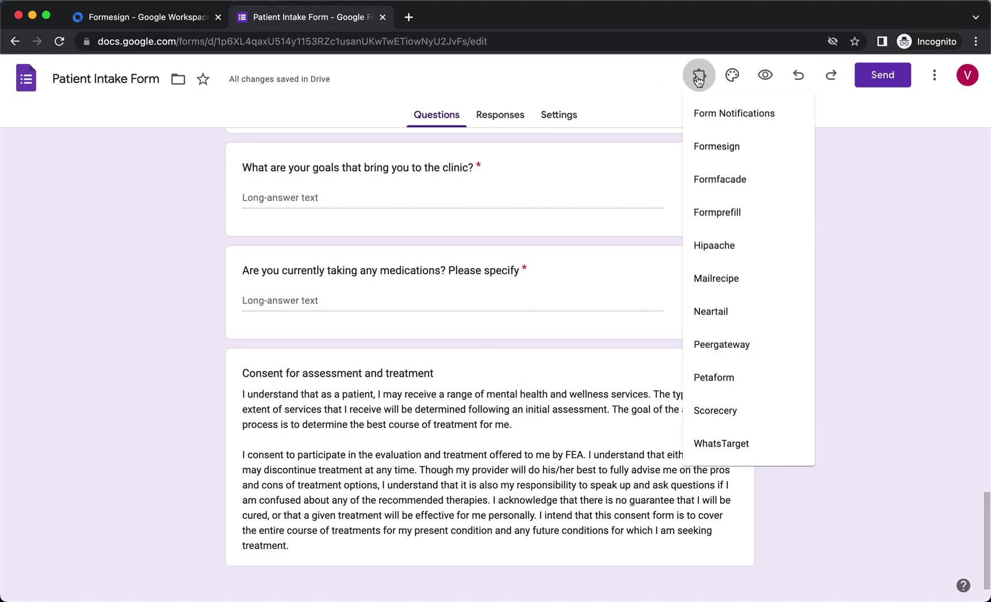
pyautogui.click(728, 148)
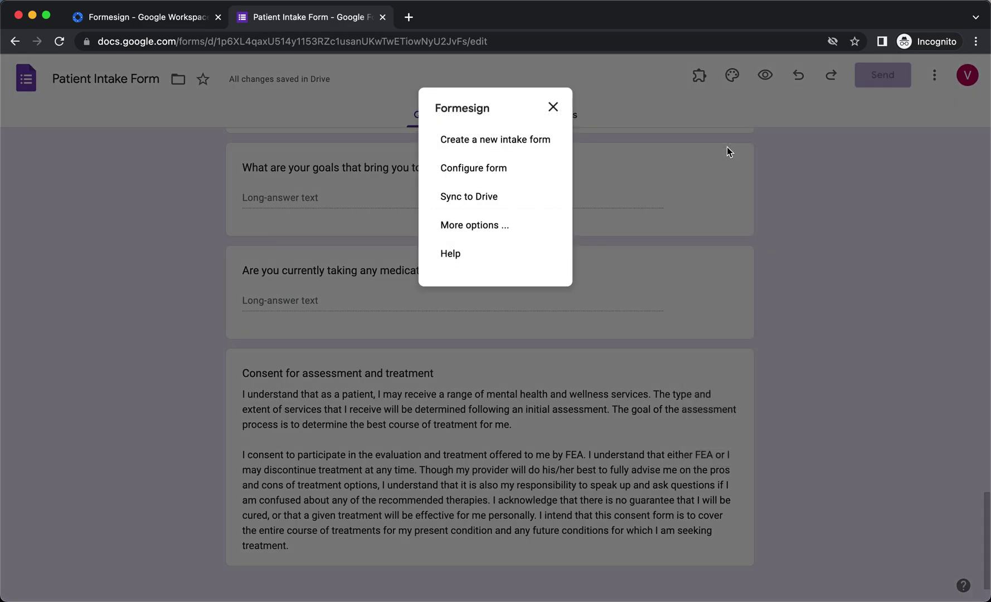
pyautogui.click(508, 172)
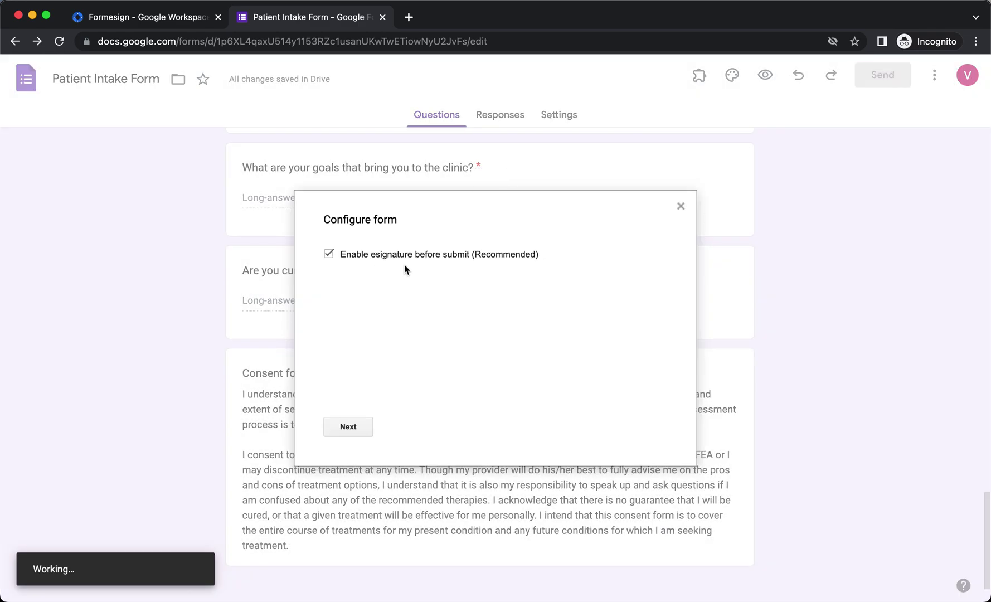
pyautogui.click(363, 427)
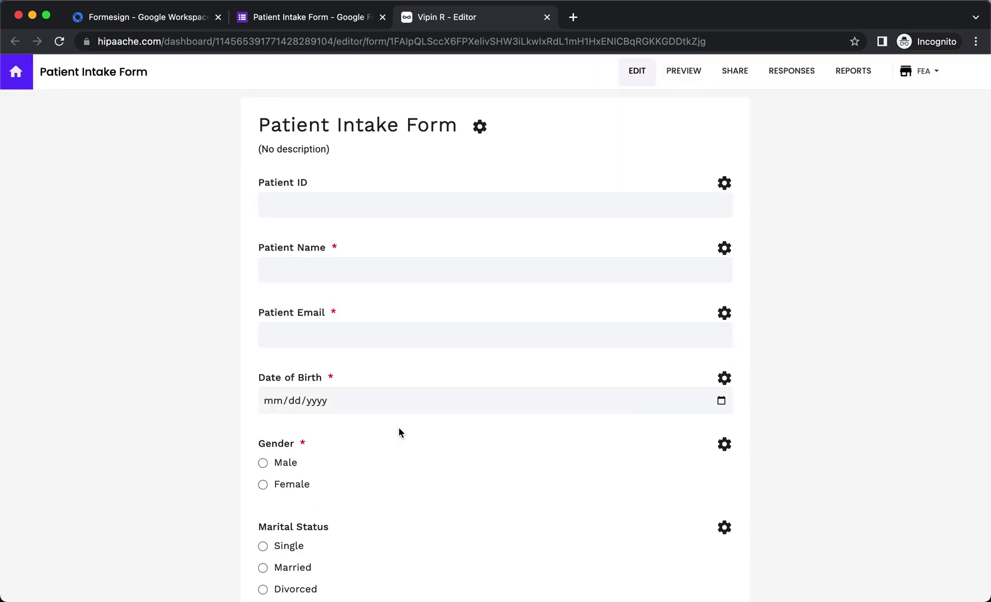
pyautogui.scroll(-20, 399, 428)
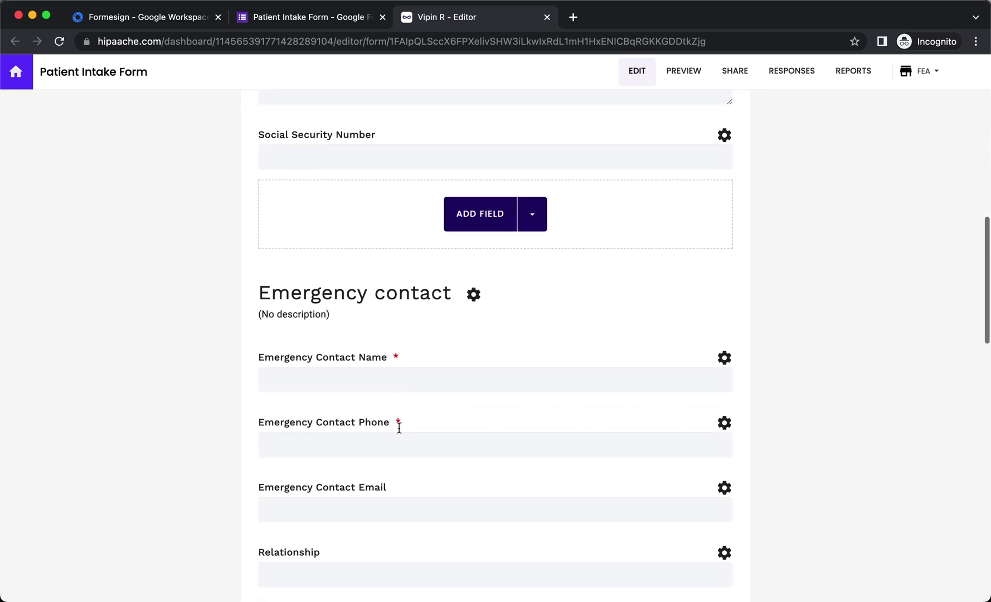
pyautogui.scroll(-15, 398, 428)
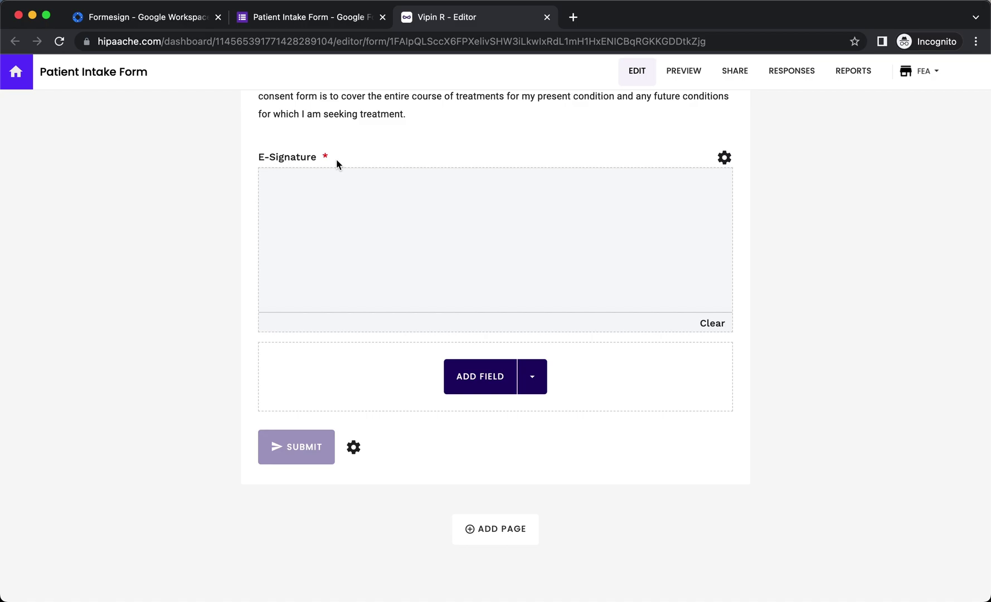
pyautogui.click(725, 158)
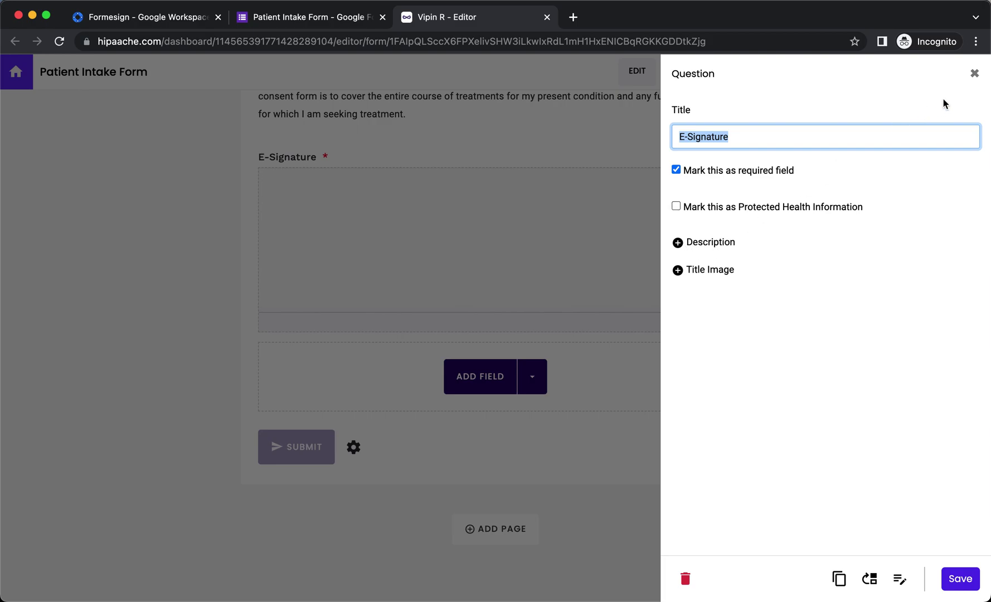
pyautogui.click(977, 78)
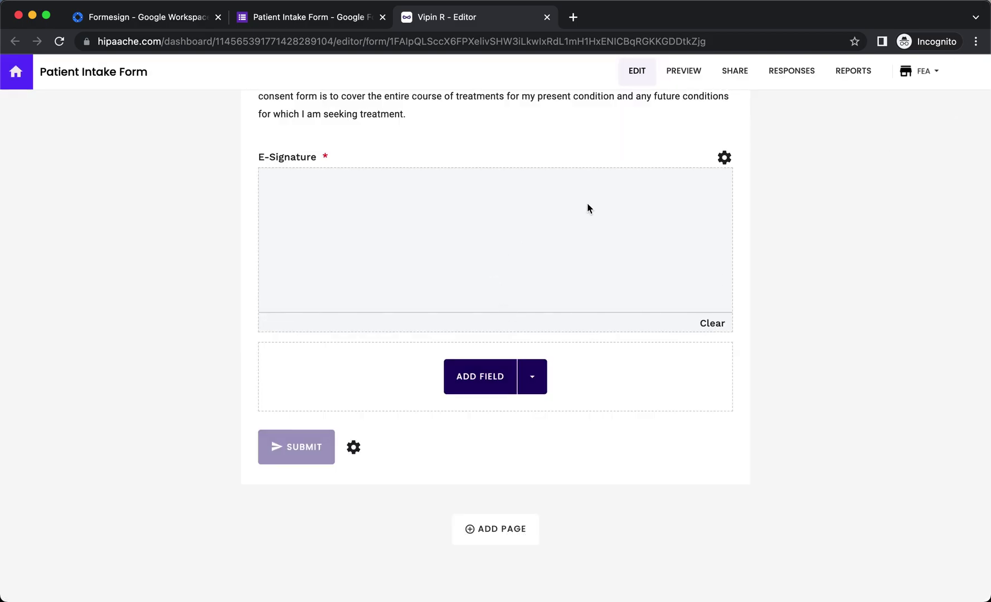
# Copy the form's public link from the Everyone tab of the SHARE options
pyautogui.click(734, 71)
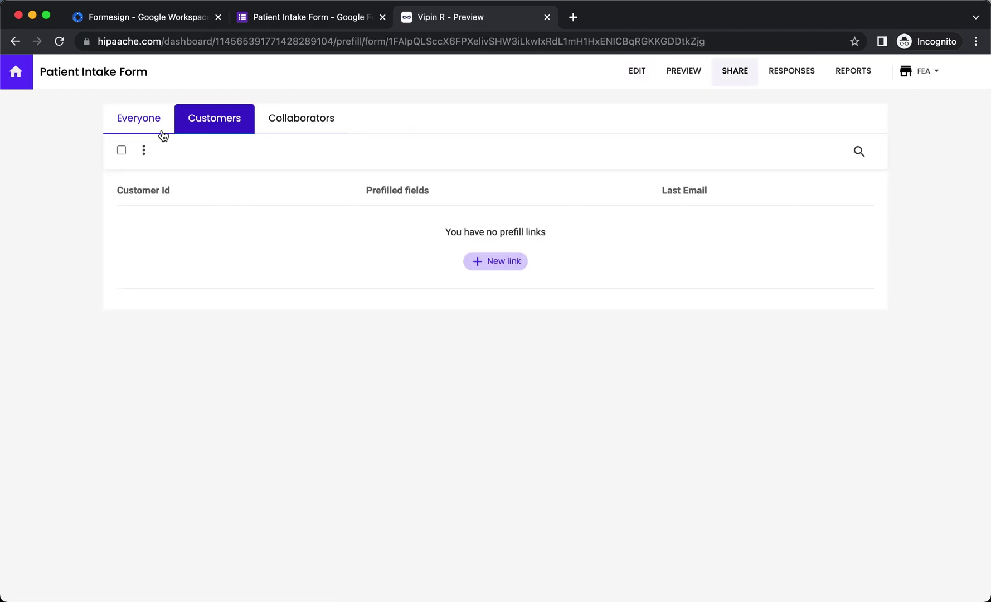
pyautogui.click(146, 129)
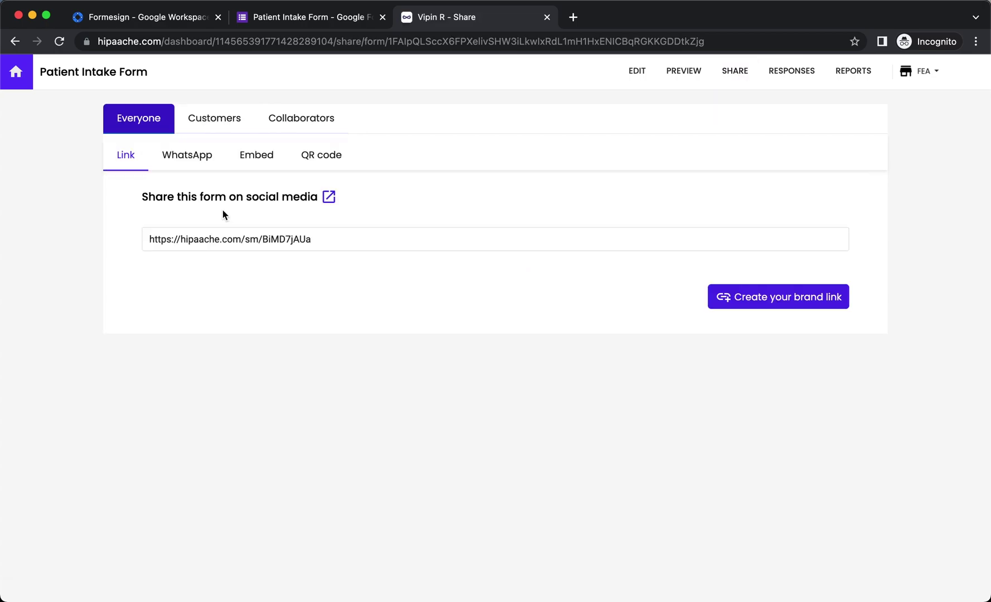
pyautogui.click(329, 239)
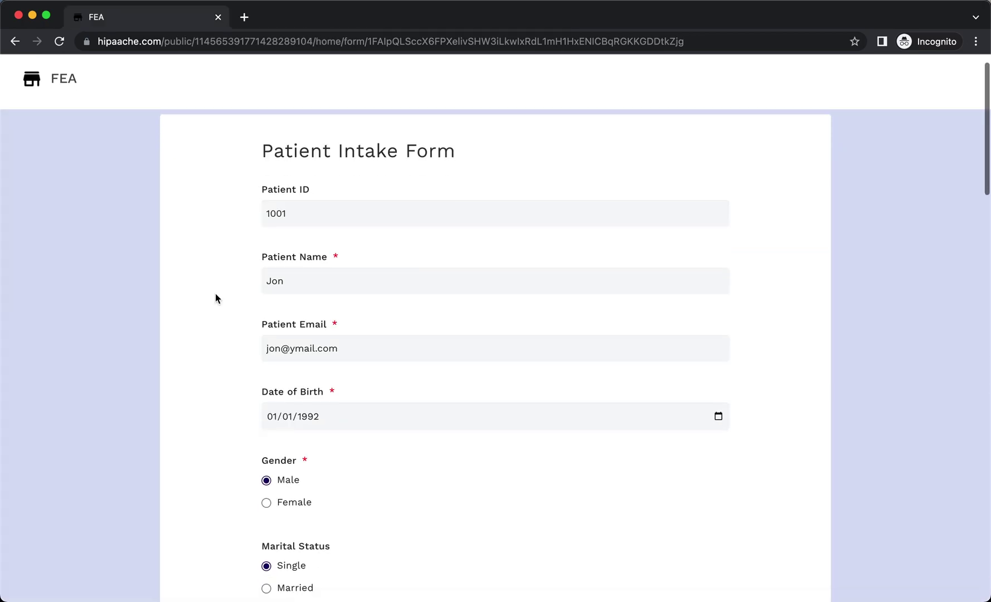
pyautogui.scroll(-10, 215, 295)
pyautogui.scroll(-20, 216, 298)
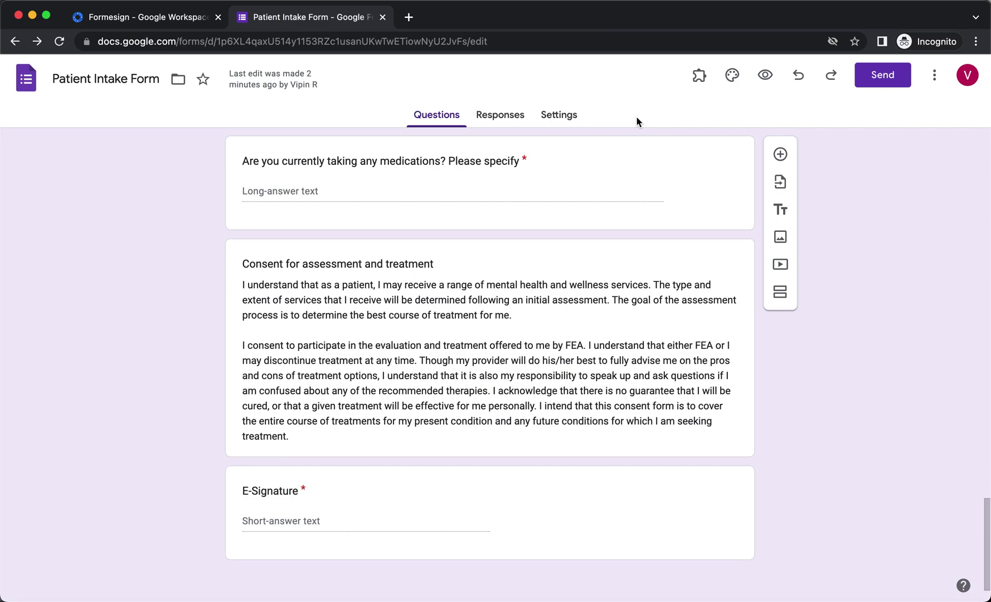
# Choose the Patient Consent Drive folder as Formesign's storage for signed forms
pyautogui.click(695, 83)
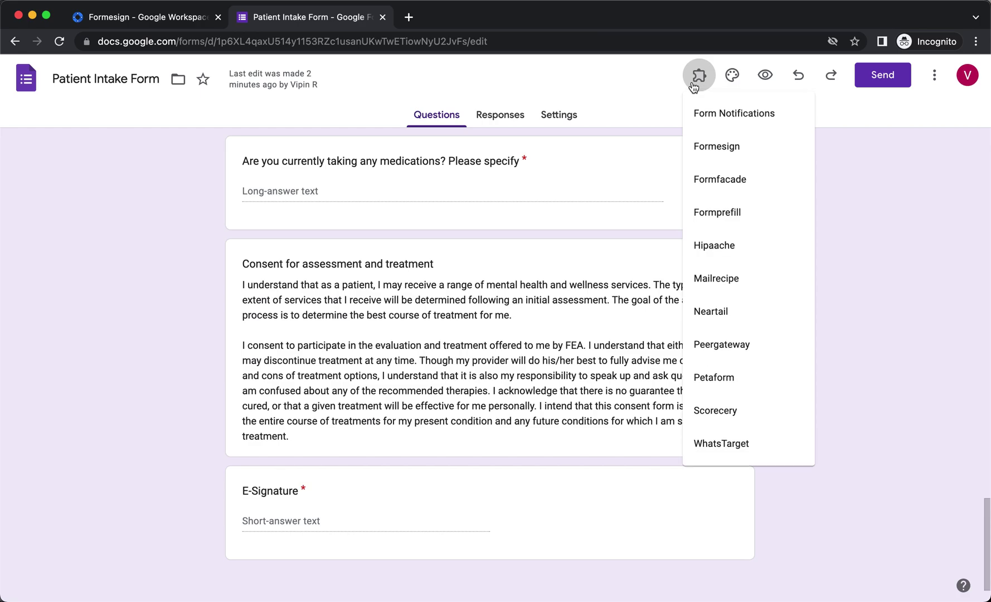
pyautogui.click(708, 149)
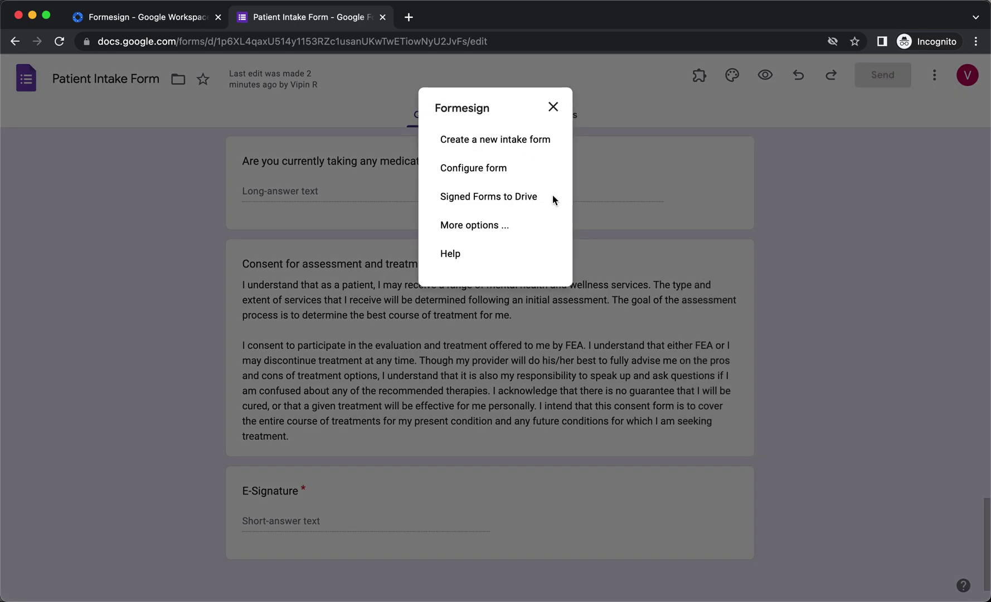
pyautogui.click(534, 204)
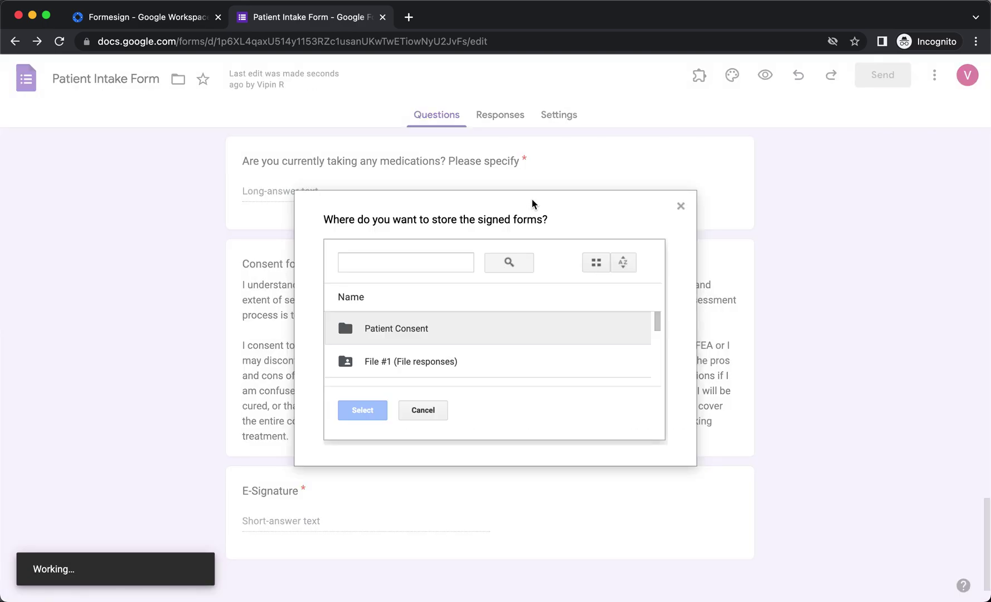
pyautogui.click(373, 335)
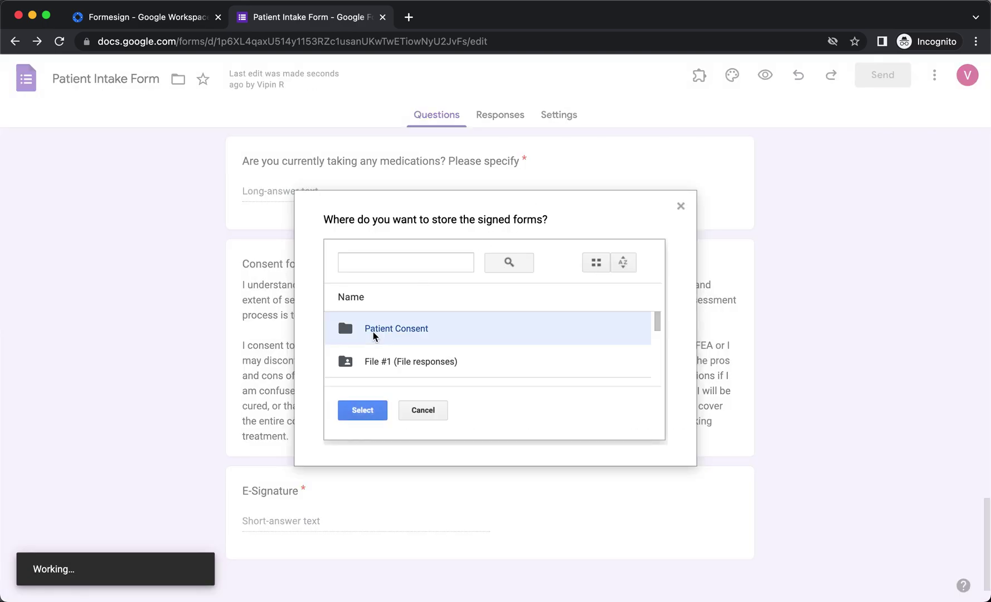
pyautogui.click(370, 414)
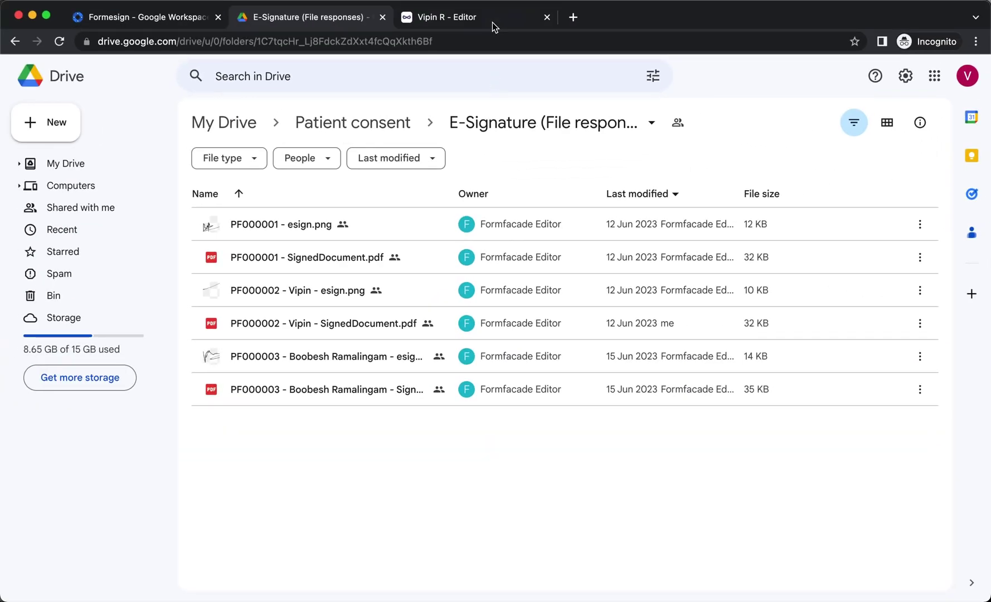
# Leave the Drive file responses folder and return to the Formesign form editor
pyautogui.click(492, 23)
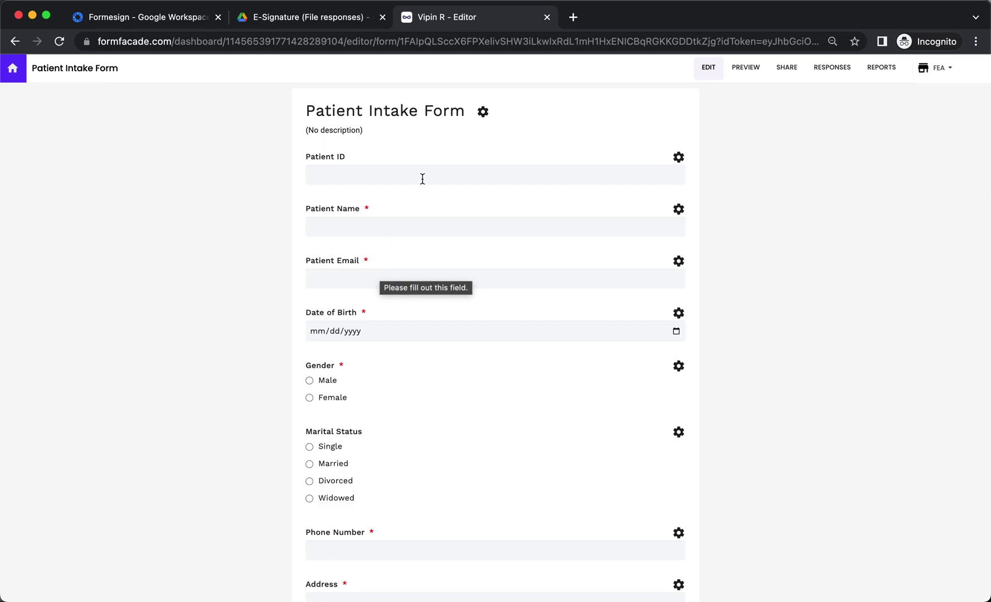
# In Configure key fields, map Name to Patient Name and Email to Patient Email
pyautogui.click(483, 114)
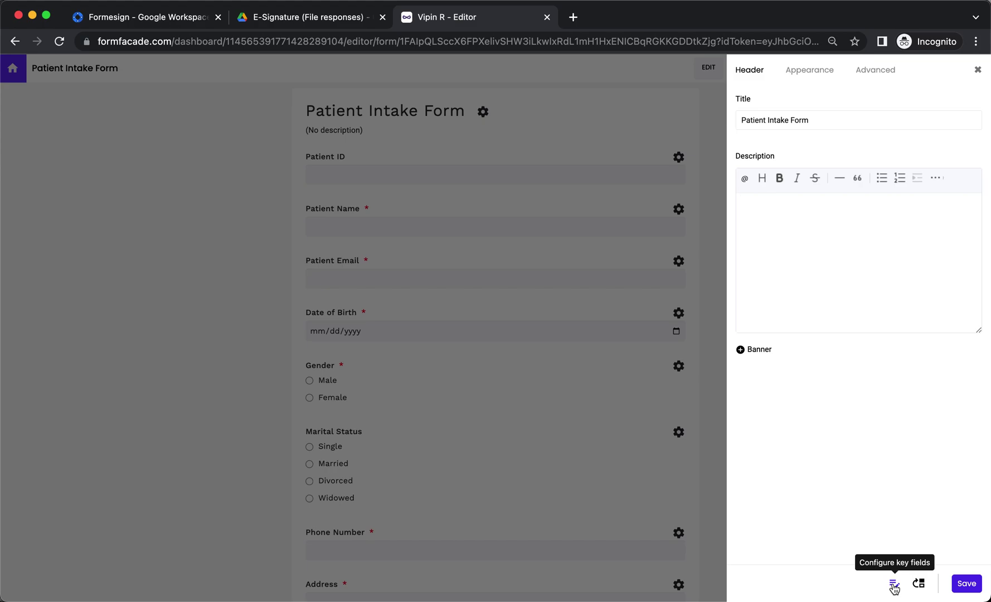
pyautogui.click(893, 585)
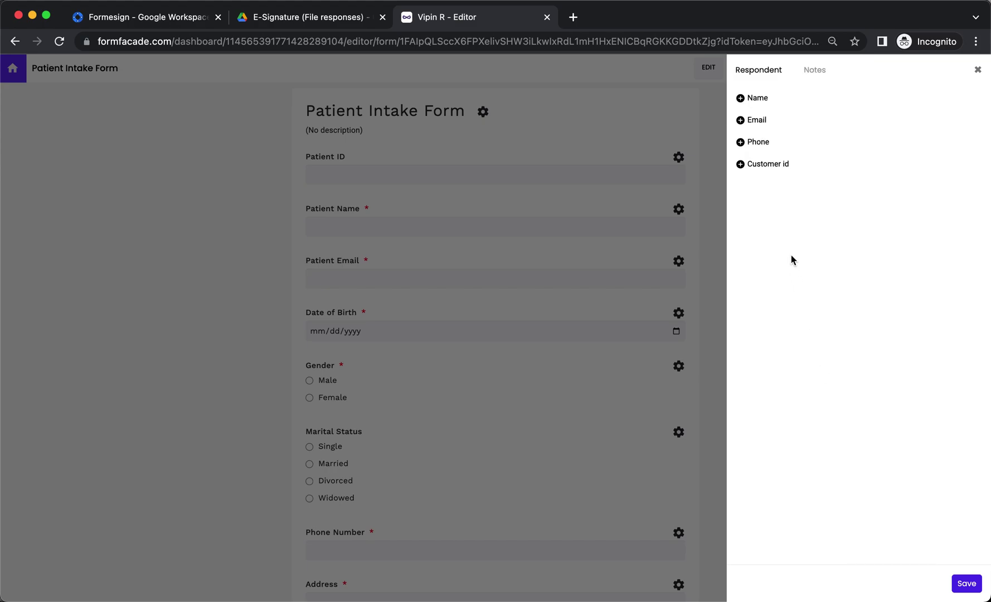
pyautogui.click(754, 99)
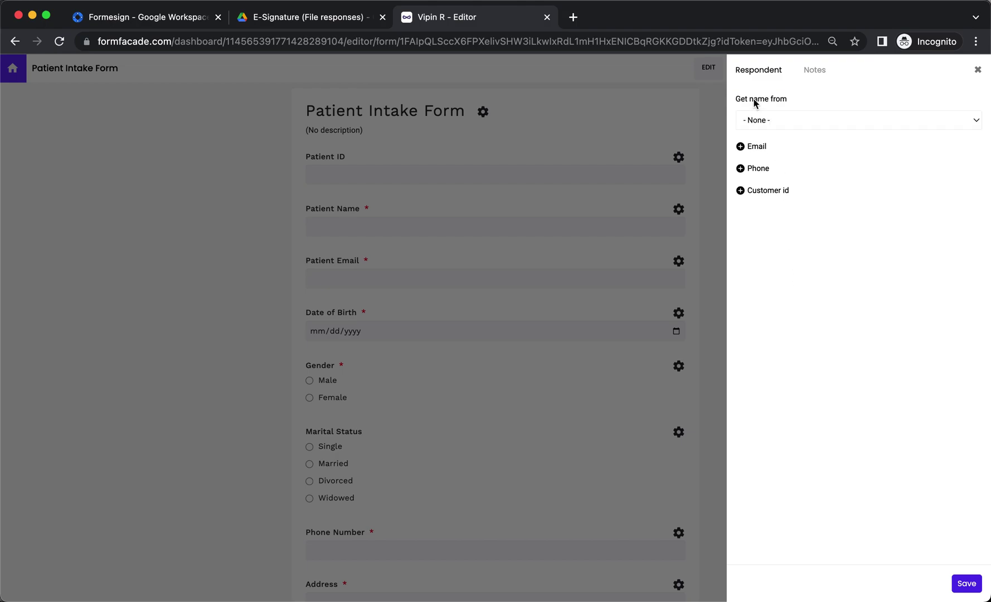
pyautogui.click(780, 124)
pyautogui.click(786, 147)
pyautogui.click(775, 146)
pyautogui.click(780, 167)
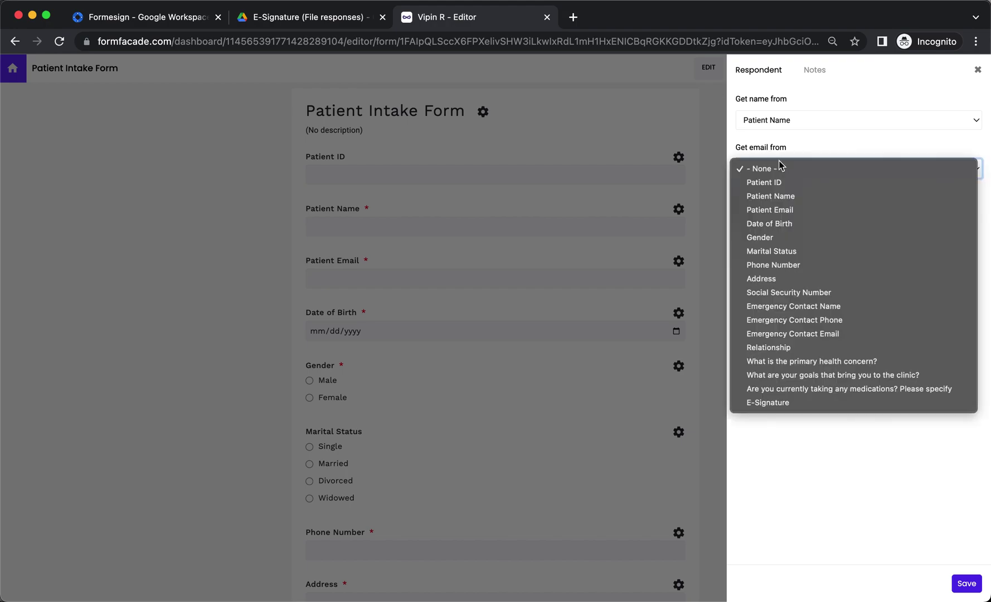
pyautogui.click(795, 208)
# Map Phone to Phone Number and Customer id to Patient ID, then apply the mapping
pyautogui.click(760, 199)
pyautogui.click(773, 220)
pyautogui.click(790, 315)
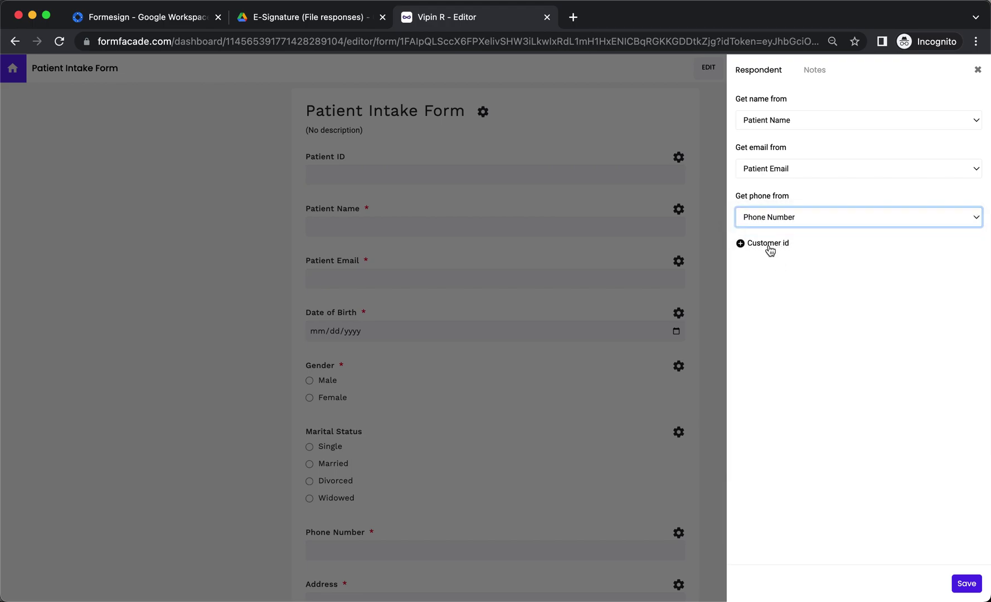
pyautogui.click(768, 247)
pyautogui.click(778, 265)
pyautogui.click(777, 280)
pyautogui.click(809, 389)
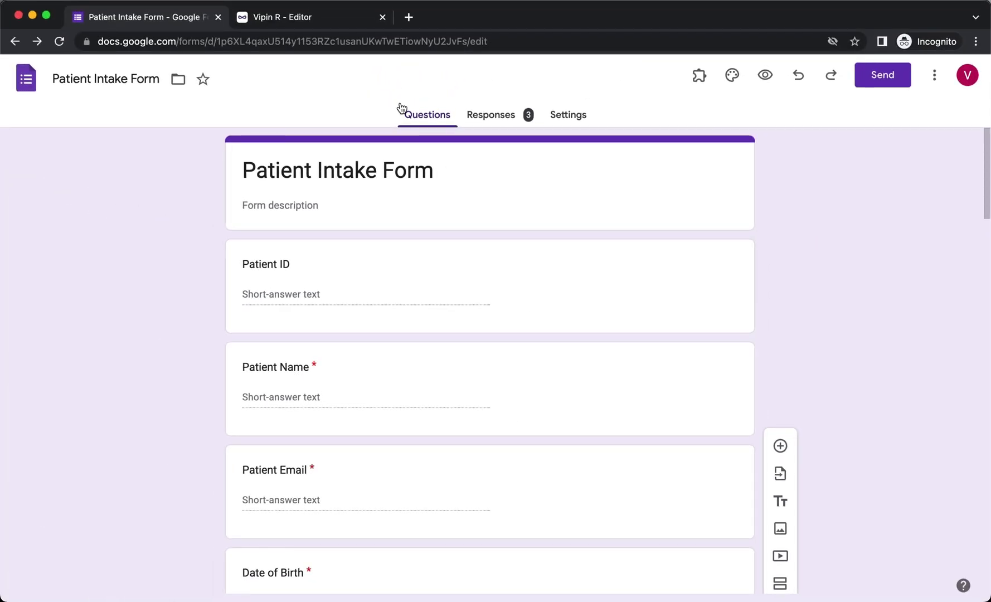
# Show the Responses summary with 3 responses for Patient IDs 1001, 1002 and 1003
pyautogui.click(495, 118)
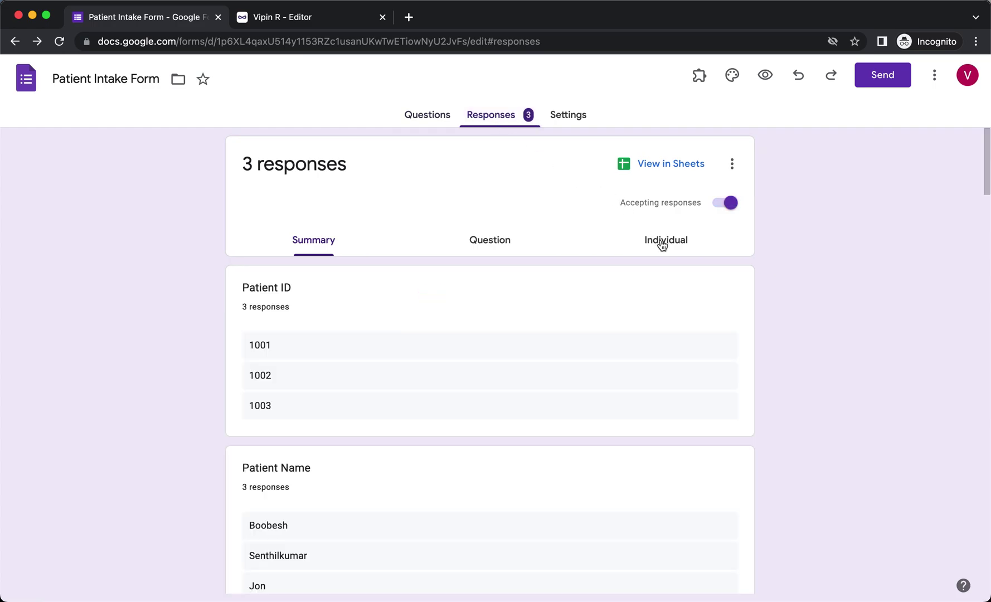
# Browse responses individually, then open the linked 'Patient Intake Form (Responses)' spreadsheet
pyautogui.click(661, 245)
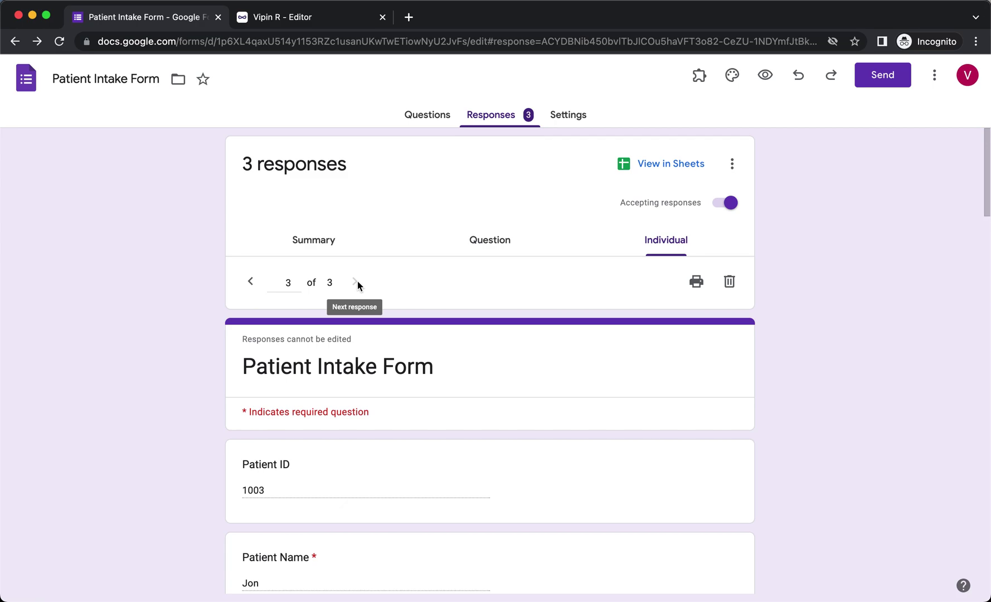
pyautogui.click(683, 167)
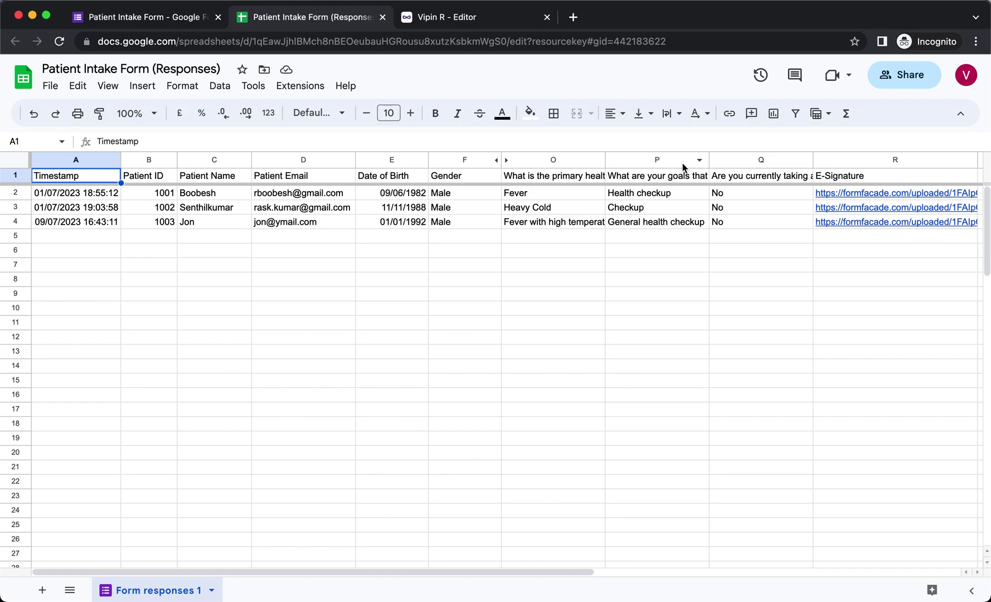
# Return from the responses spreadsheet to the form's individual response view
pyautogui.hotkey('ctrl', 'shift', 'Tab')
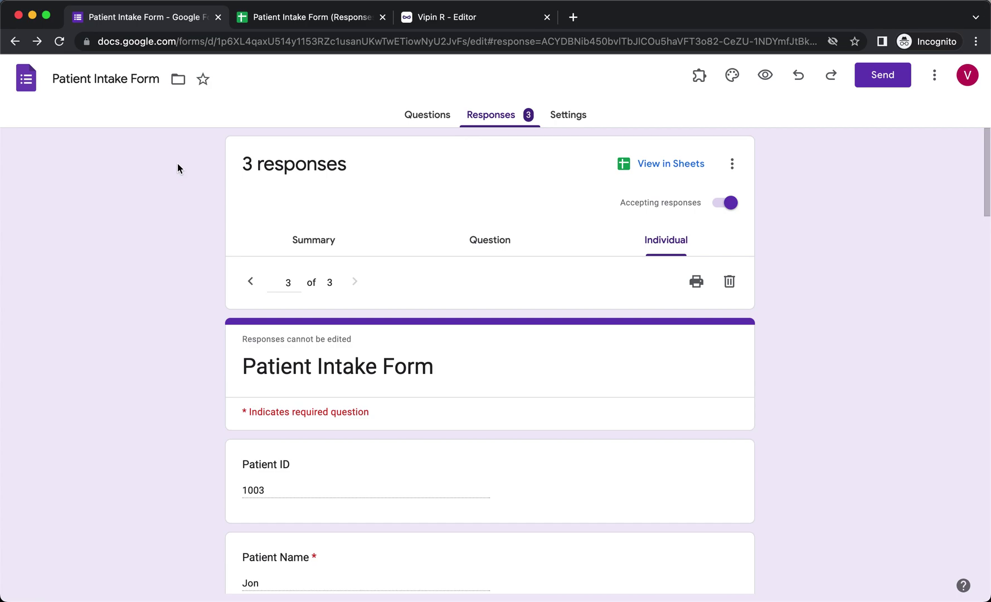
# Launch Formesign's More options, opening the form in the hipaache.com editor
pyautogui.click(699, 78)
pyautogui.click(712, 149)
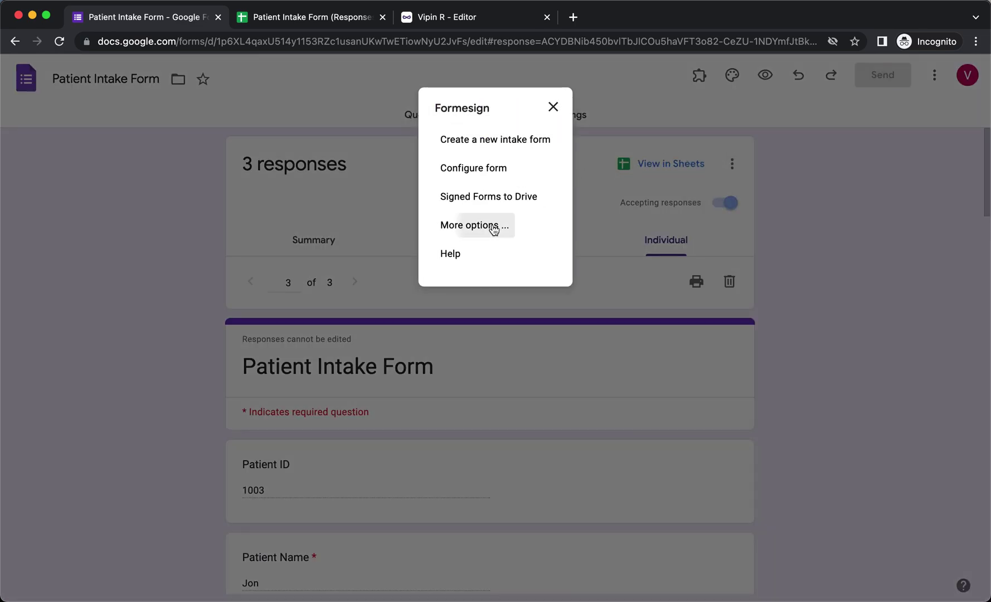
pyautogui.click(496, 226)
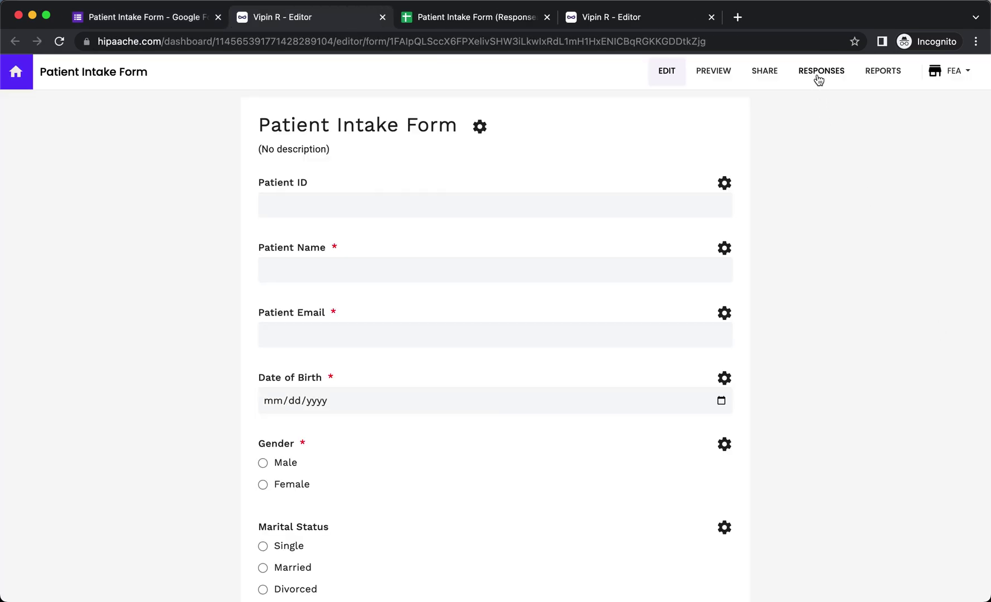
# Open submitted response #3 on the Responses board and scroll to its drawn e-signature
pyautogui.click(818, 78)
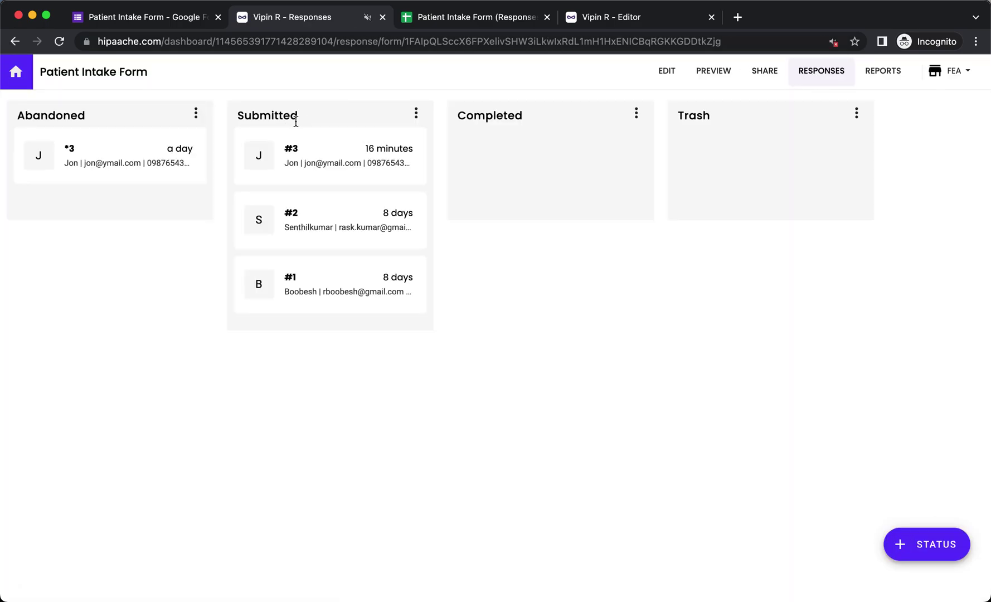
pyautogui.click(296, 157)
pyautogui.scroll(-5, 827, 301)
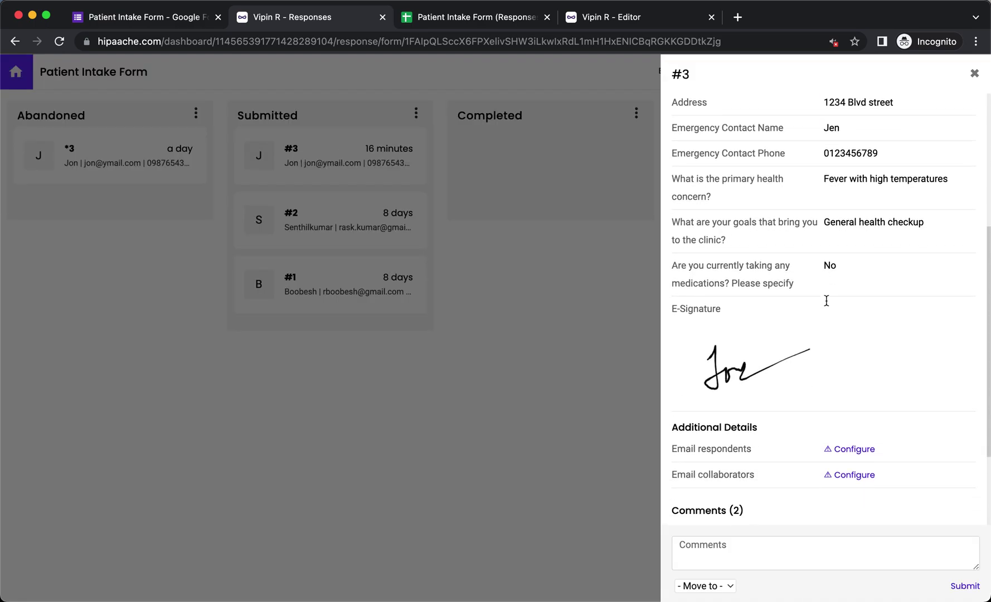